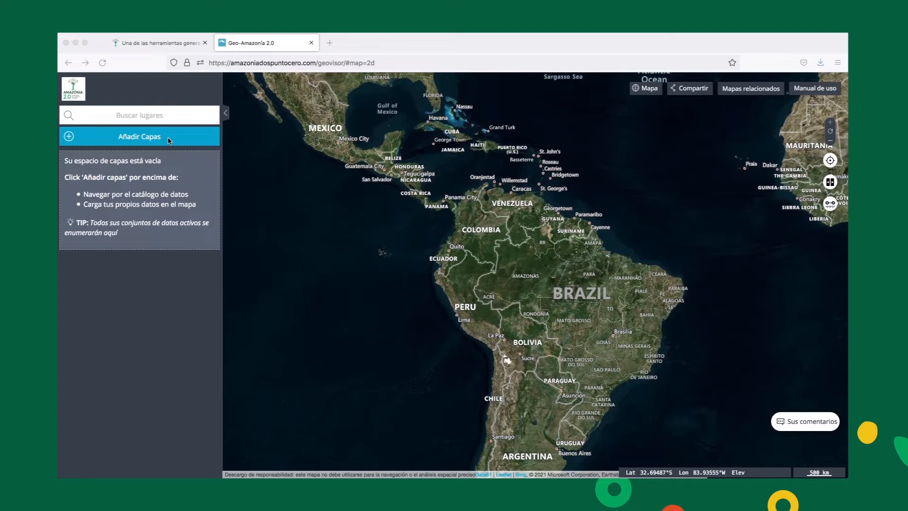
# Open the form for adding your own local data layers and choose the file type, with automatic detection recommended.
pyautogui.click(168, 140)
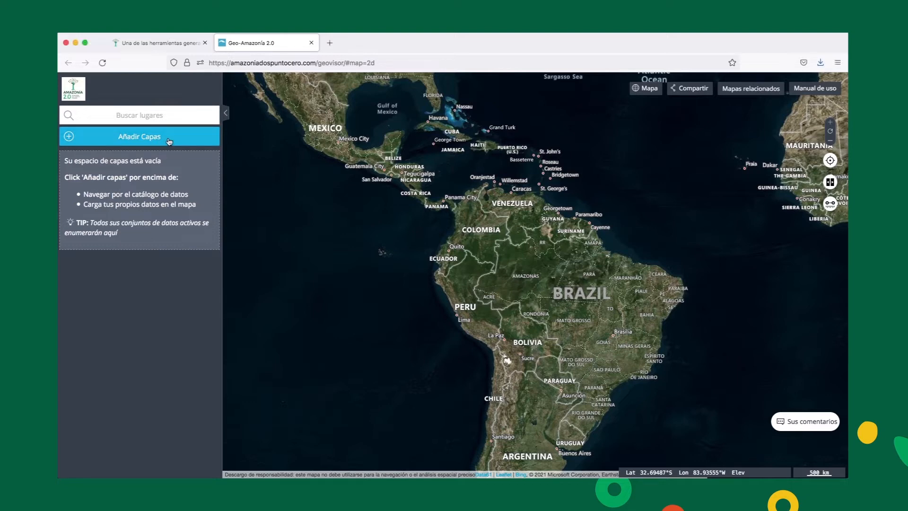
pyautogui.click(168, 141)
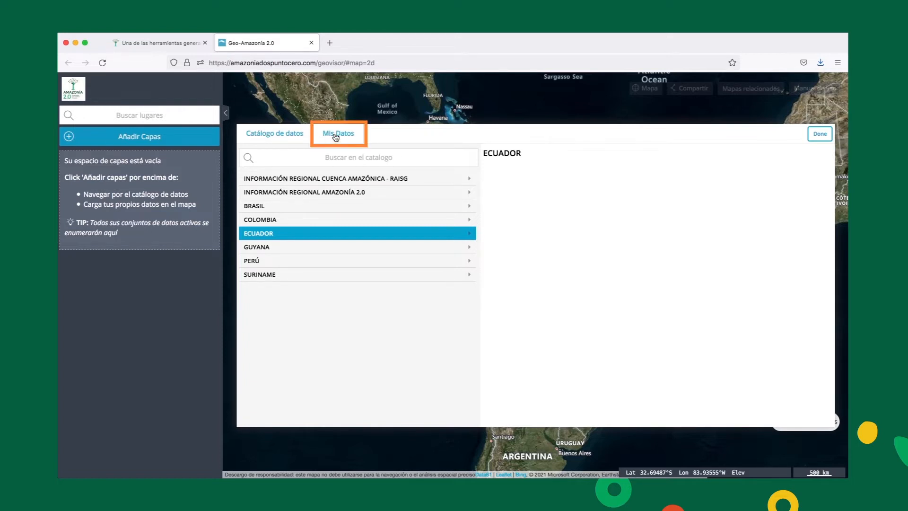
pyautogui.click(335, 136)
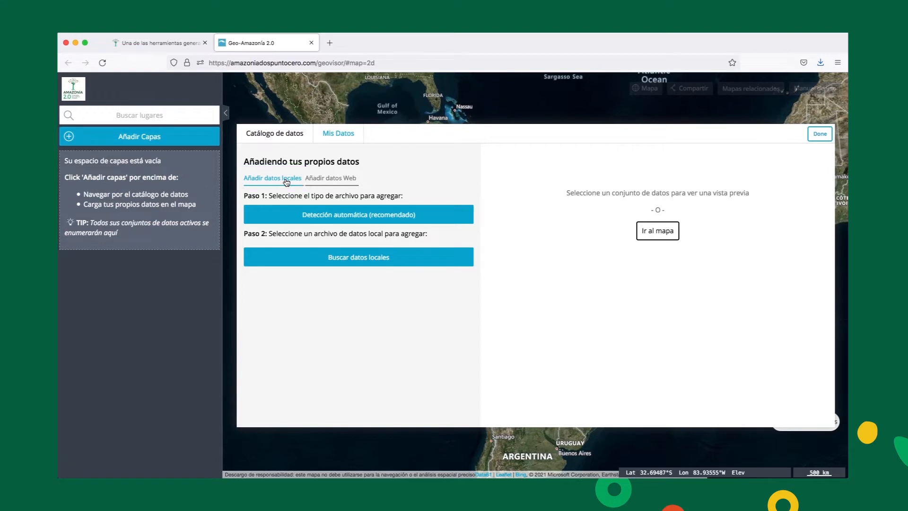
pyautogui.click(334, 214)
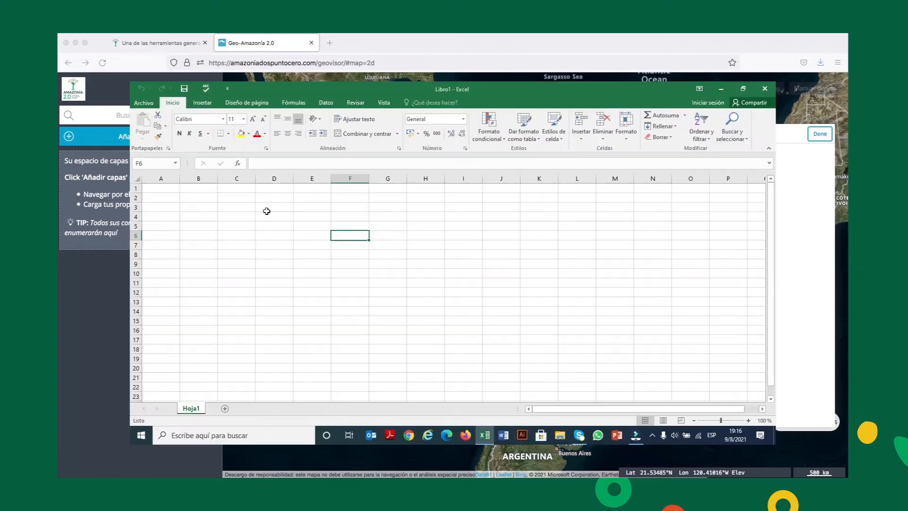
# In Excel, open the recent workbook Centros Poblados_EC-XLS.
pyautogui.click(140, 104)
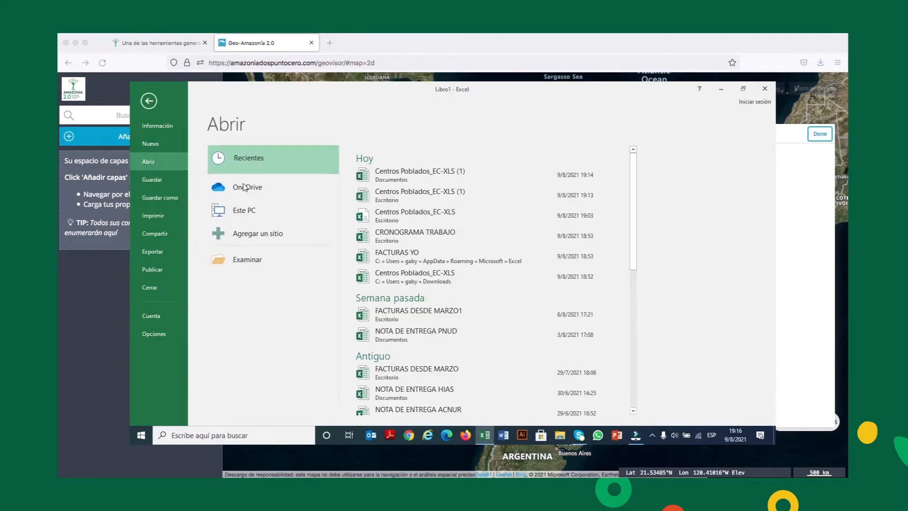
pyautogui.click(426, 172)
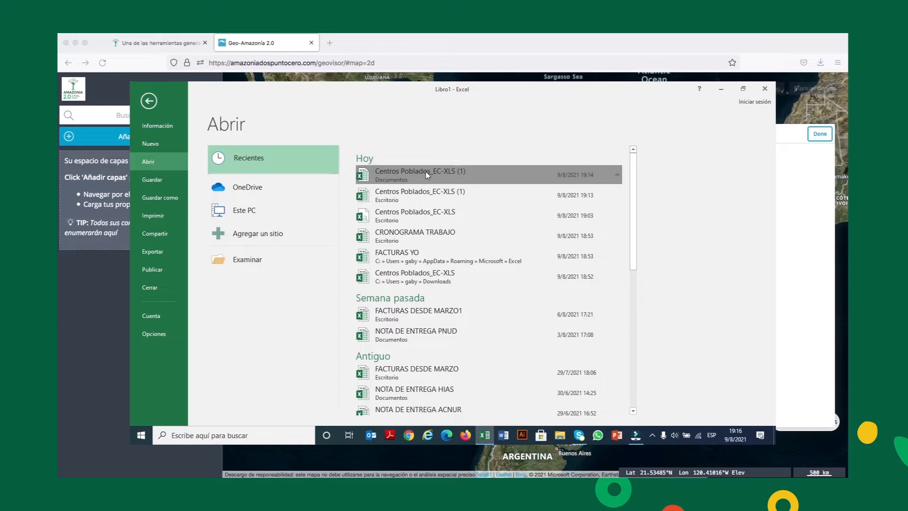
pyautogui.click(426, 172)
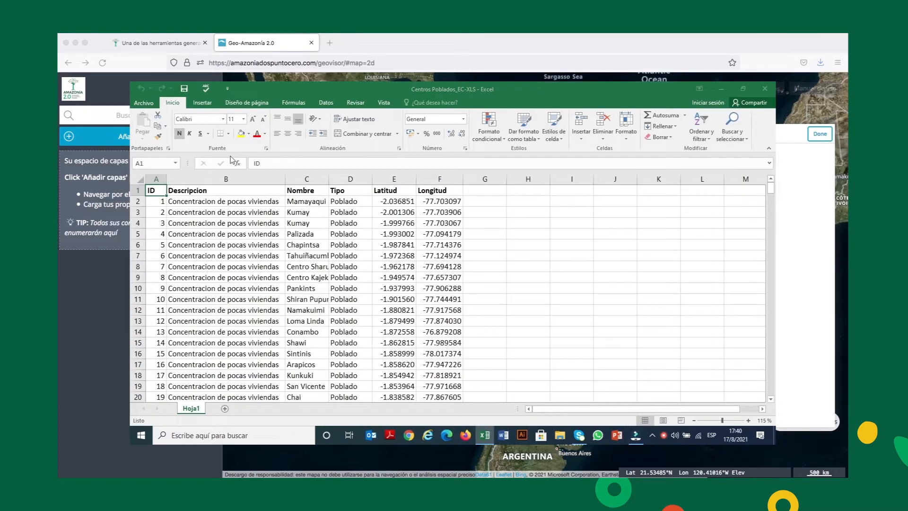
# Examine the table's columns one after another, from ID and Descripcion through Latitud and Longitud.
pyautogui.click(157, 179)
pyautogui.click(226, 179)
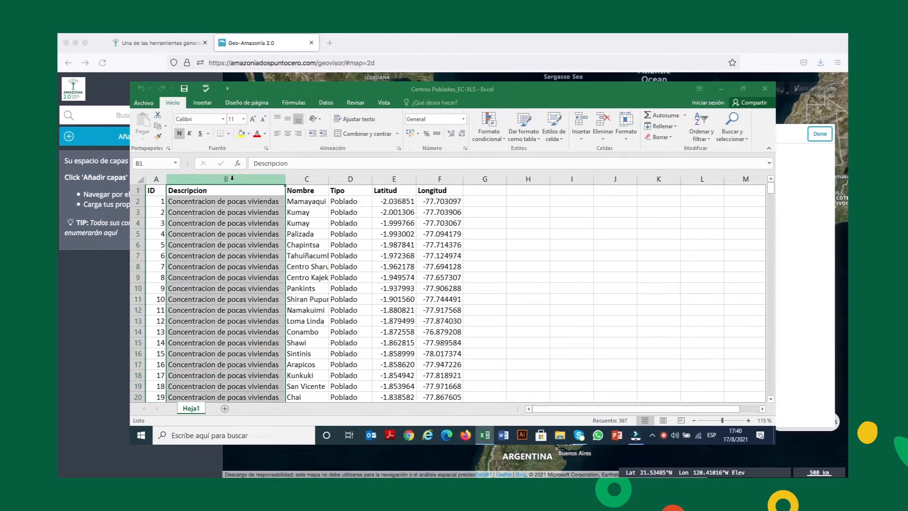
pyautogui.click(293, 182)
pyautogui.click(350, 181)
pyautogui.click(393, 181)
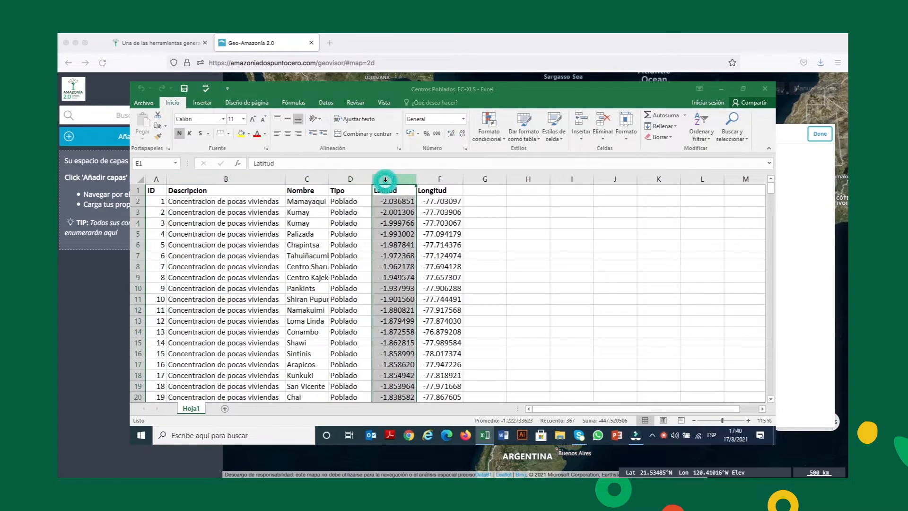
pyautogui.click(424, 181)
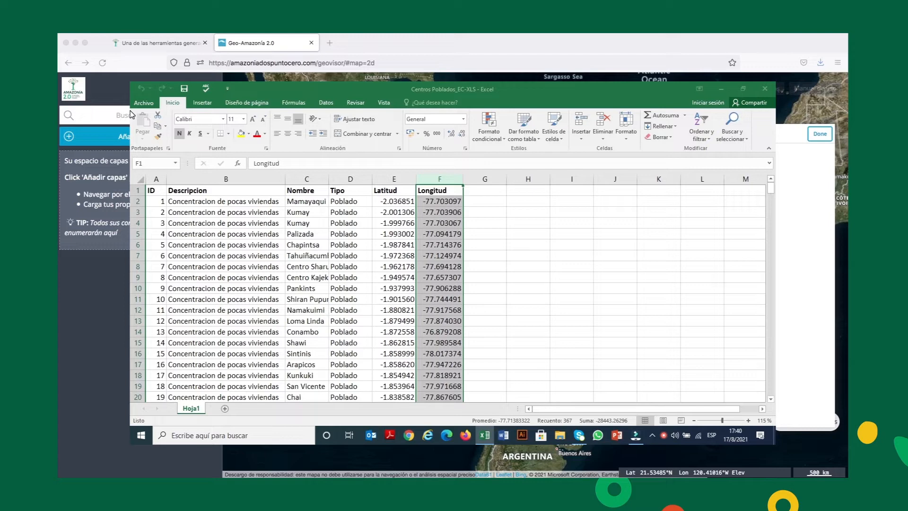
# In Excel's advanced options, turn off the system separators and set a period for decimals and a comma for thousands.
pyautogui.click(140, 103)
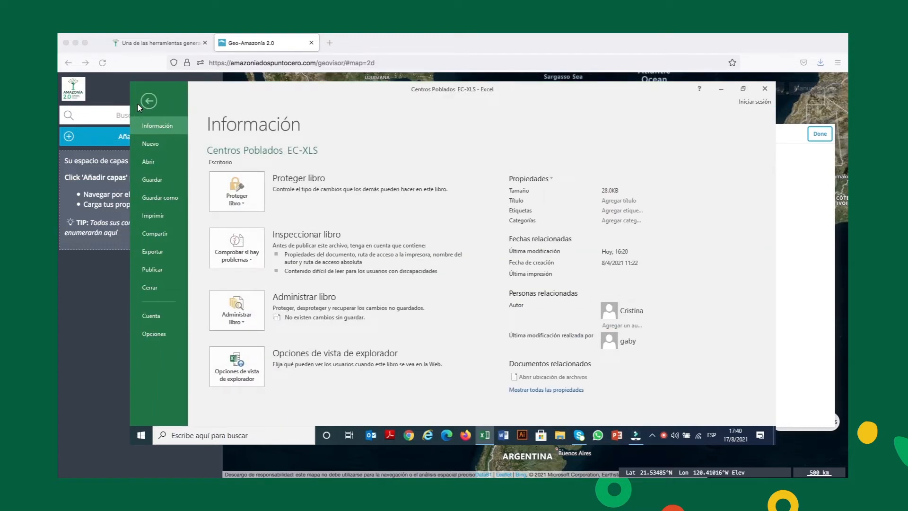
pyautogui.click(150, 333)
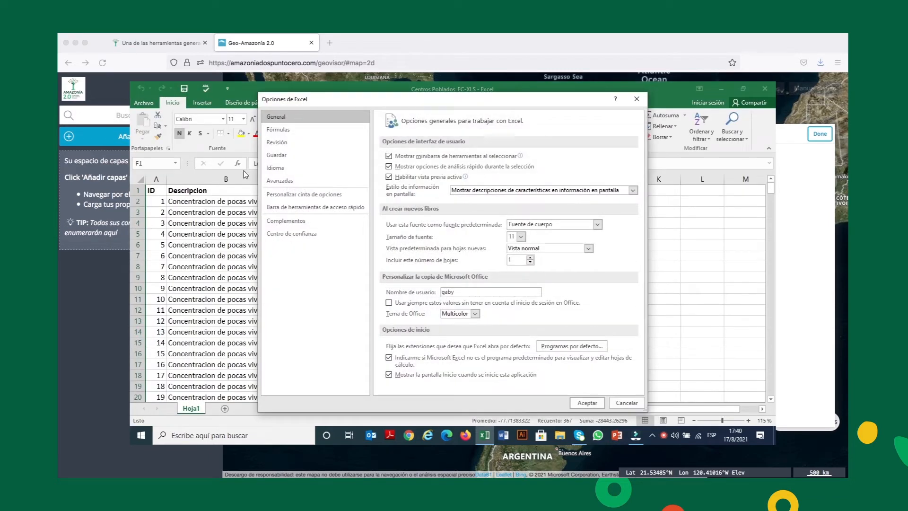
pyautogui.click(277, 181)
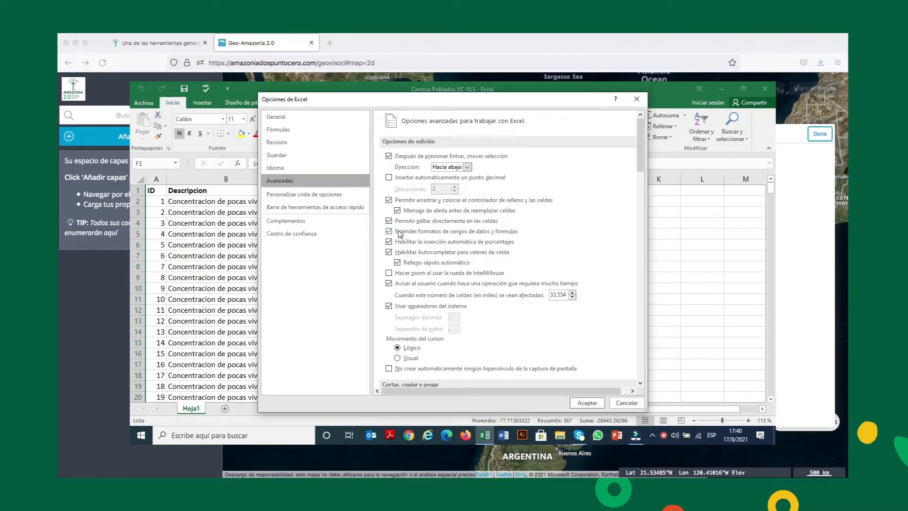
pyautogui.click(389, 306)
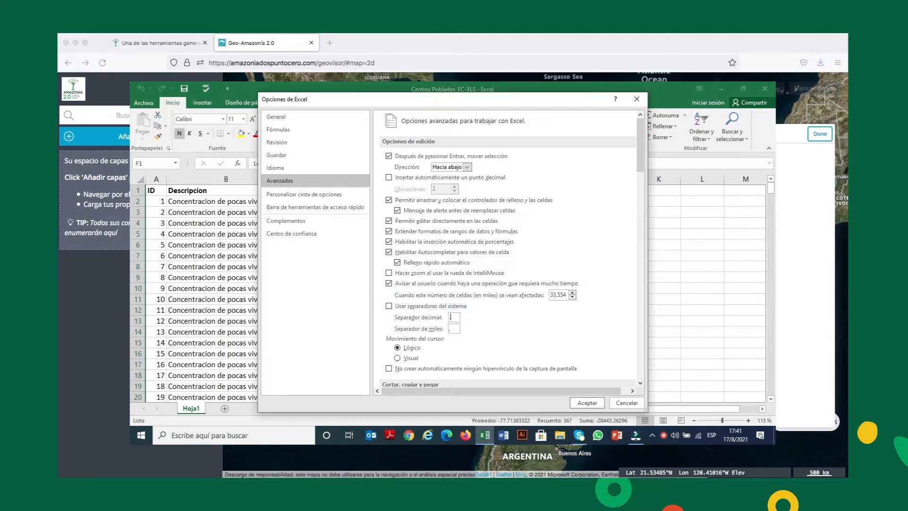
pyautogui.click(452, 329)
pyautogui.click(586, 403)
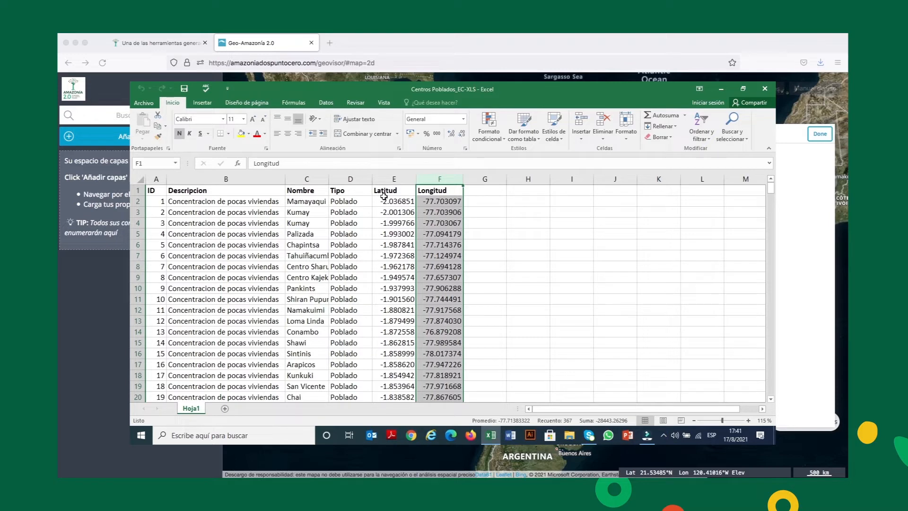
# Shorten the Latitud column header in cell E1 to Lat.
pyautogui.doubleClick(385, 192)
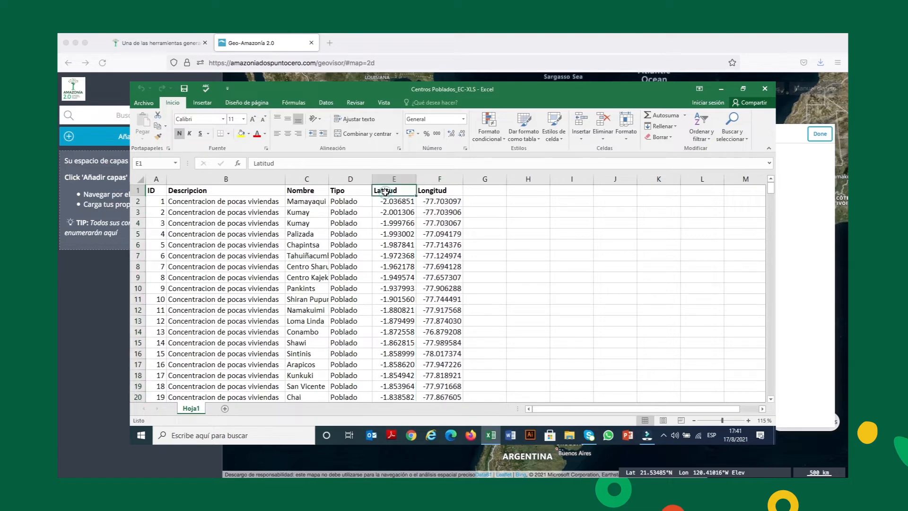
pyautogui.press('BackSpace')
pyautogui.press('BackSpace')
pyautogui.press('BackSpace')
pyautogui.press('BackSpace')
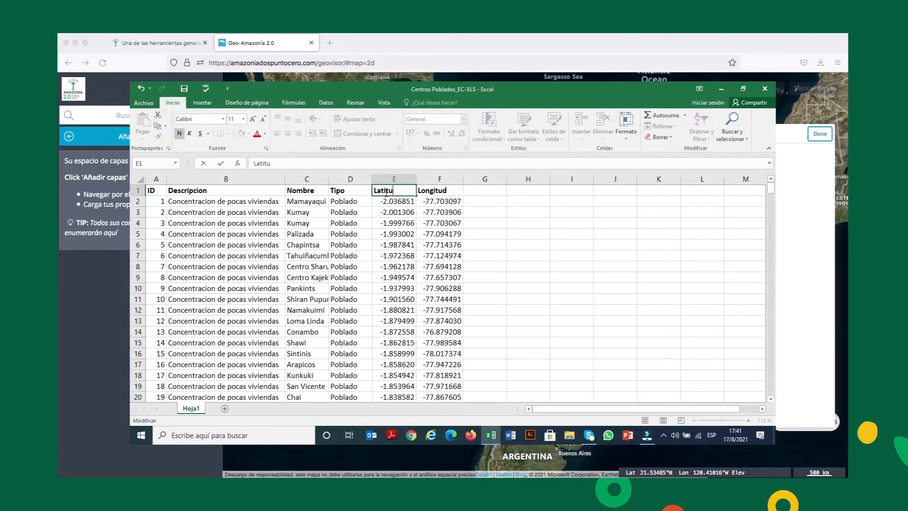
# Shorten the Longitud column header in cell F1 to Lon.
pyautogui.click(431, 190)
pyautogui.press('F2')
pyautogui.press('BackSpace')
pyautogui.press('BackSpace')
pyautogui.press('BackSpace')
pyautogui.press('BackSpace')
pyautogui.press('BackSpace')
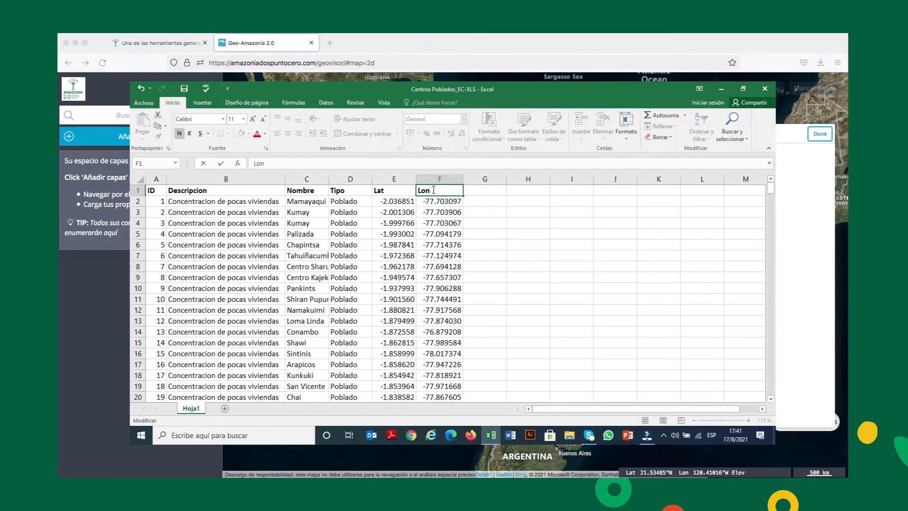
# Save the workbook to the Escritorio folder as CSV (delimitado por comas), accepting the format's limitations, and close Excel.
pyautogui.click(151, 105)
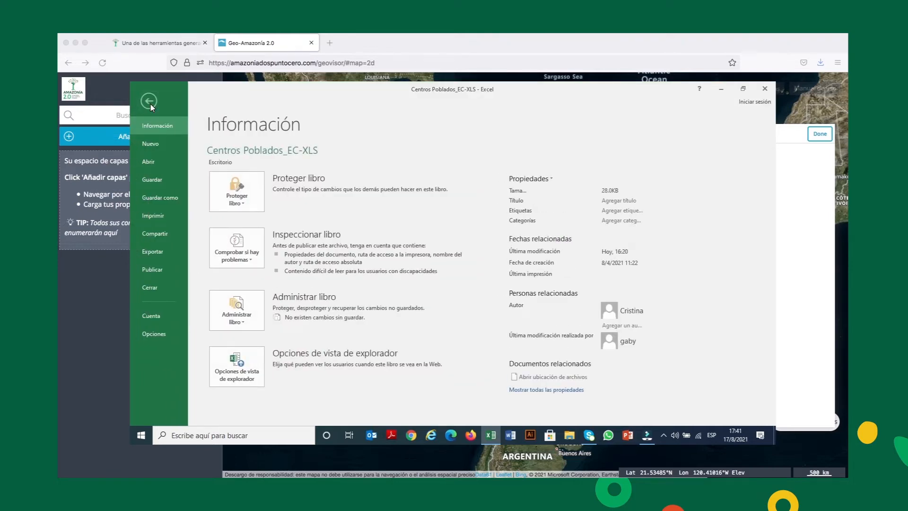
pyautogui.click(161, 198)
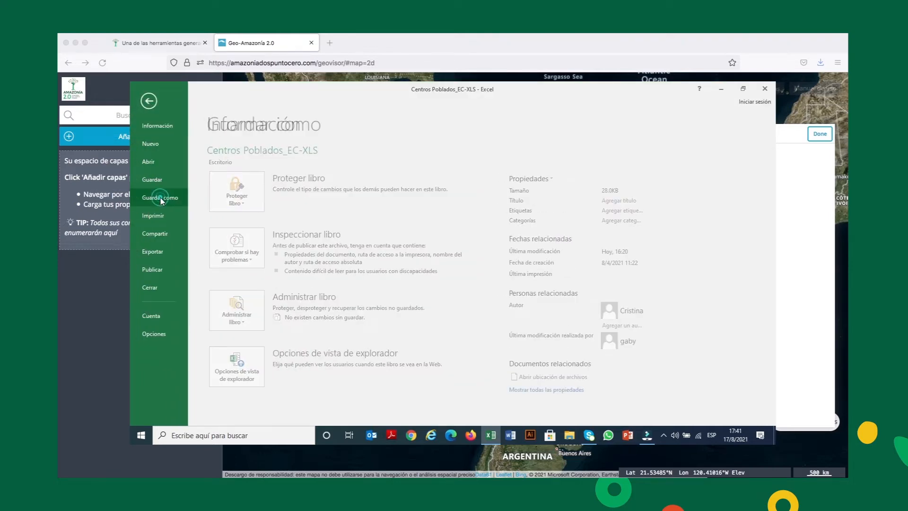
pyautogui.click(374, 169)
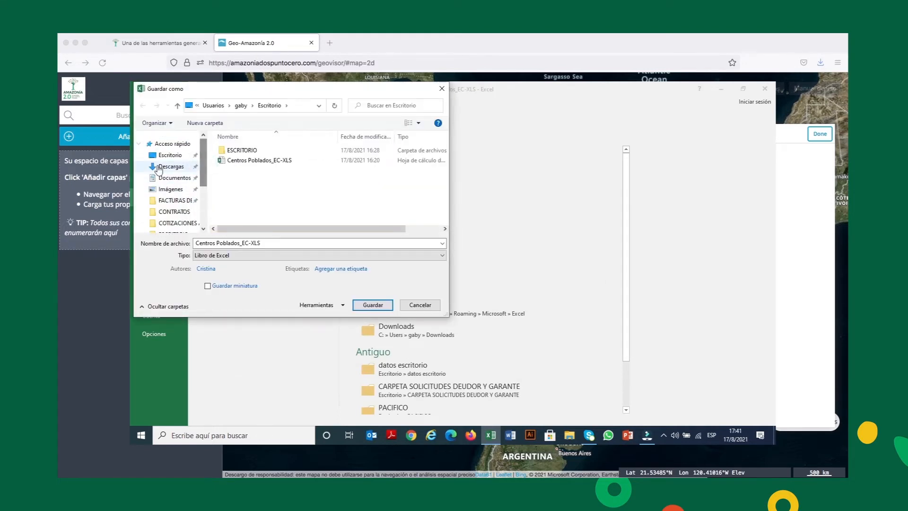
pyautogui.click(170, 156)
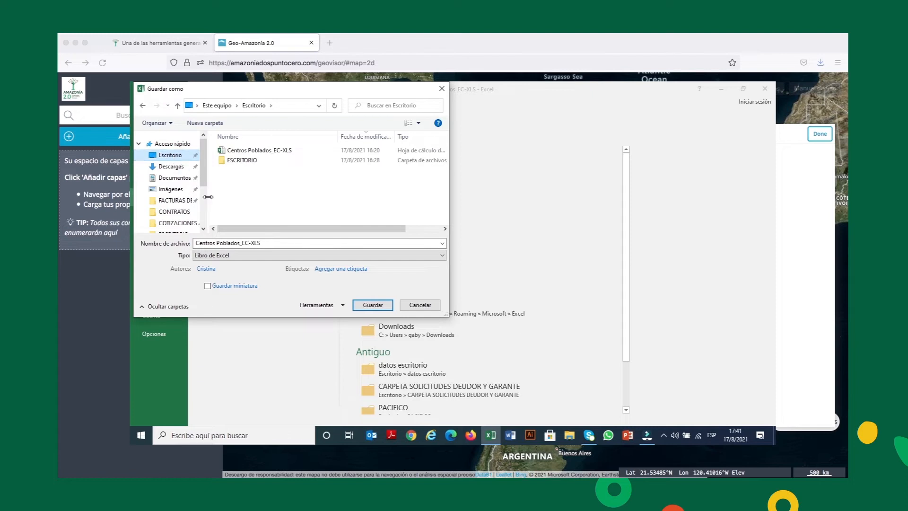
pyautogui.click(235, 255)
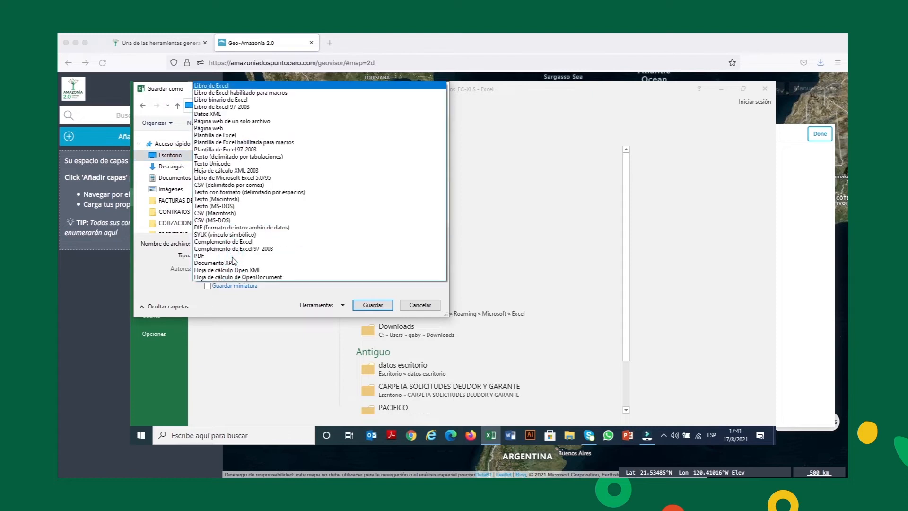
pyautogui.click(241, 185)
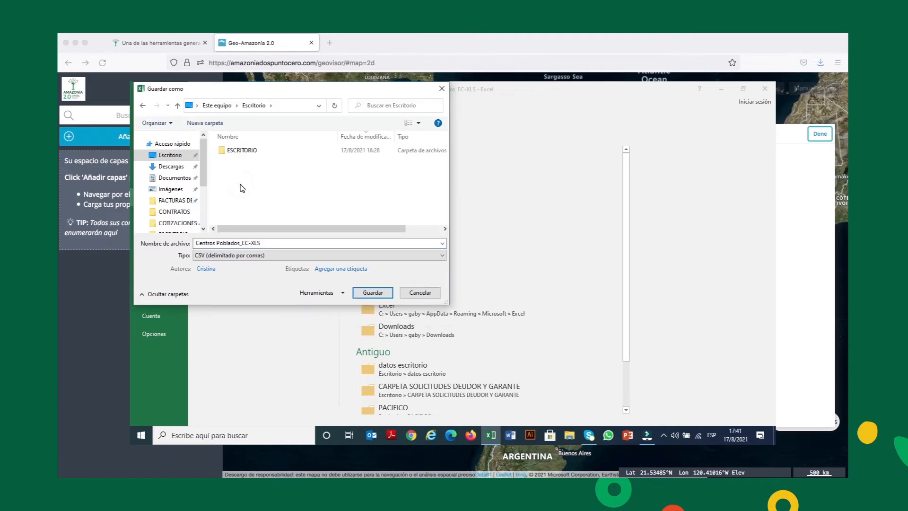
pyautogui.click(375, 293)
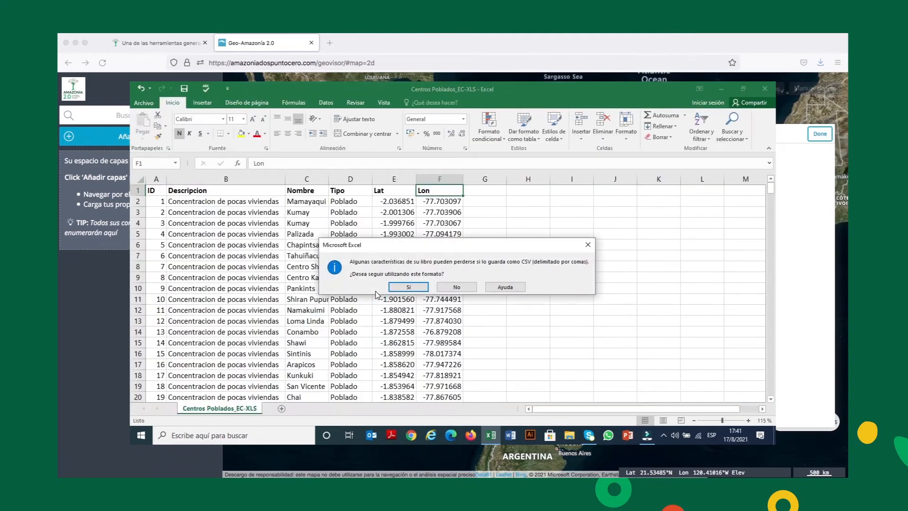
pyautogui.click(407, 287)
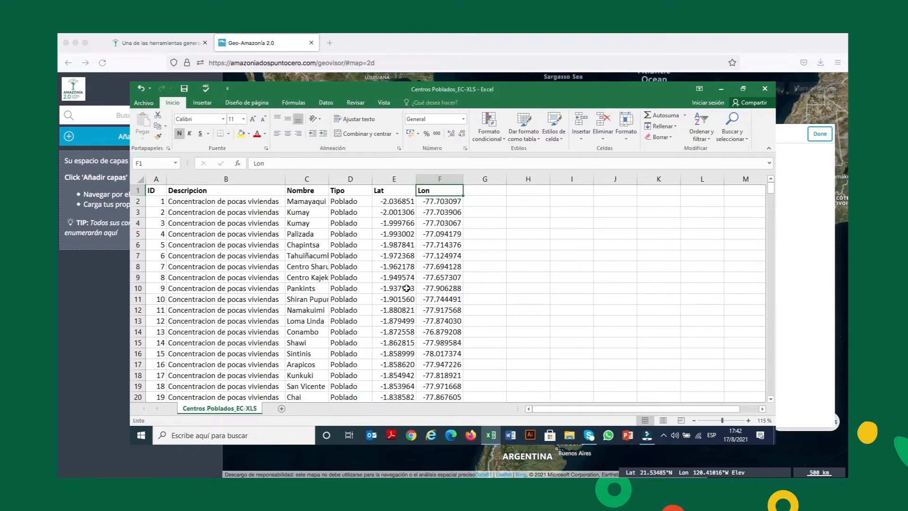
pyautogui.click(765, 88)
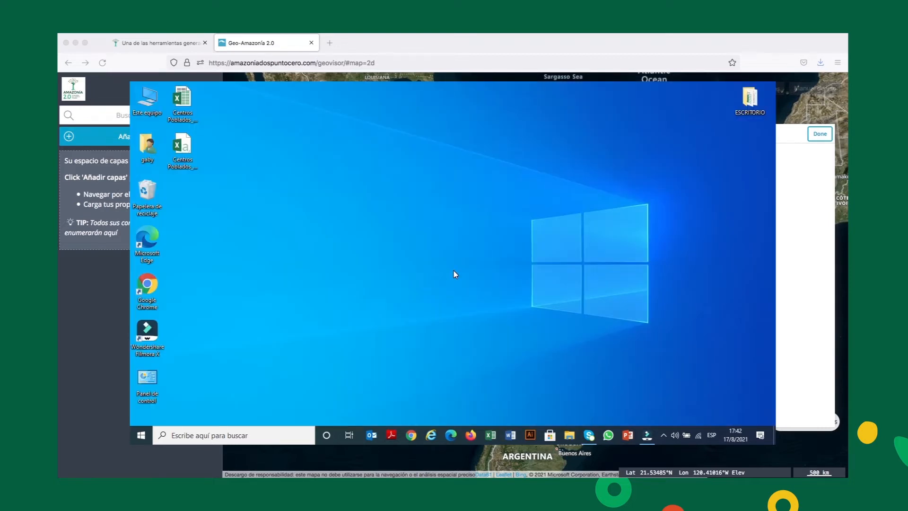
# Open the saved Centros Poblados CSV file from the desktop in Notepad (Bloc de notas).
pyautogui.rightClick(180, 142)
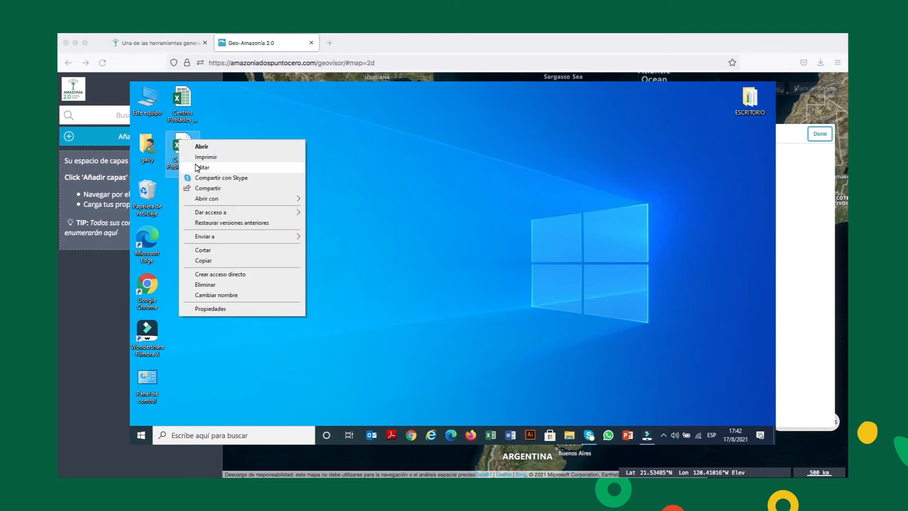
pyautogui.moveTo(231, 201)
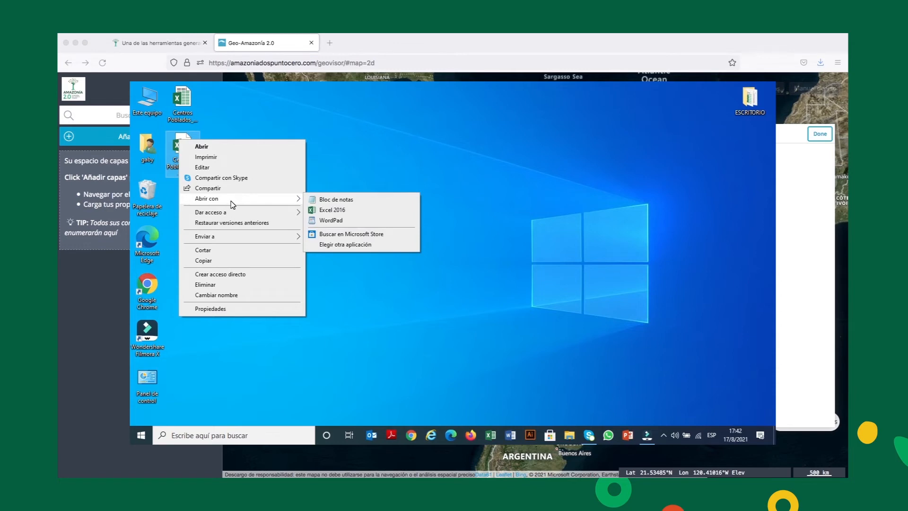
pyautogui.click(347, 199)
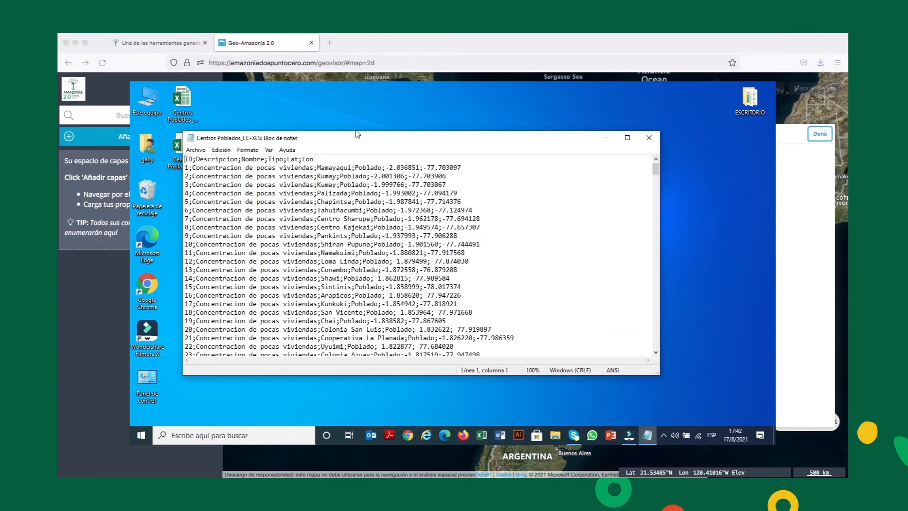
# Replace all semicolon separators throughout the CSV text with commas.
pyautogui.click(220, 150)
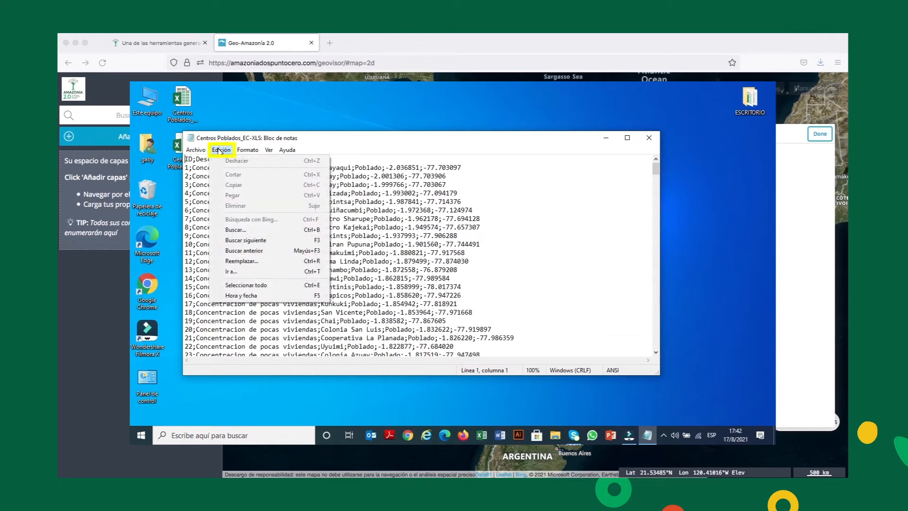
pyautogui.click(224, 261)
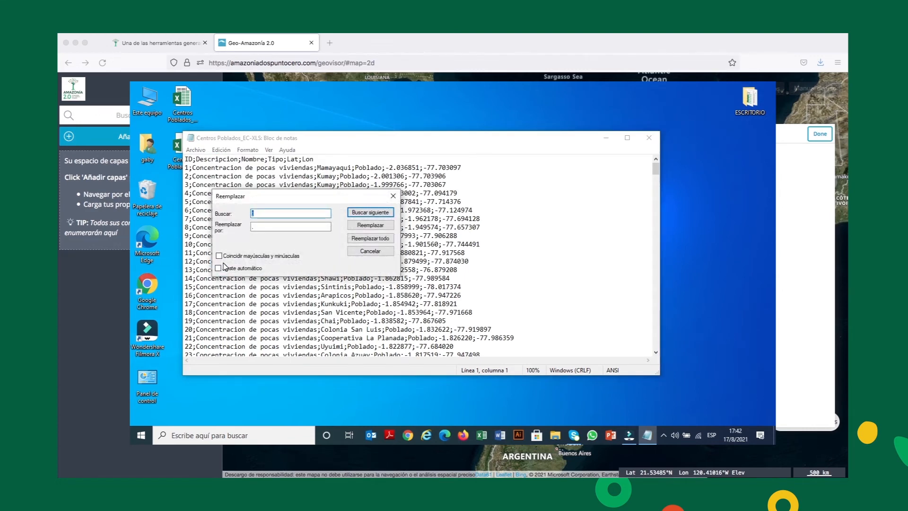
pyautogui.press('BackSpace')
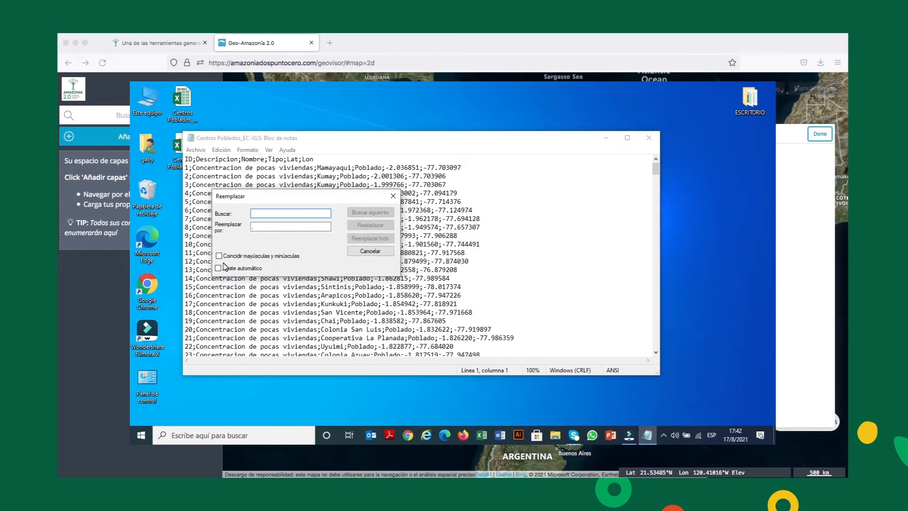
pyautogui.write(',')
pyautogui.click(257, 227)
pyautogui.write(',')
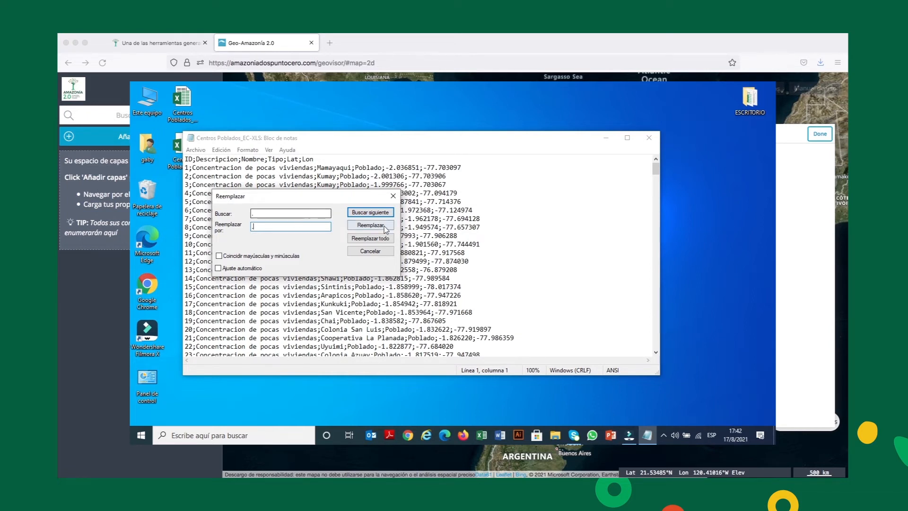
pyautogui.click(375, 239)
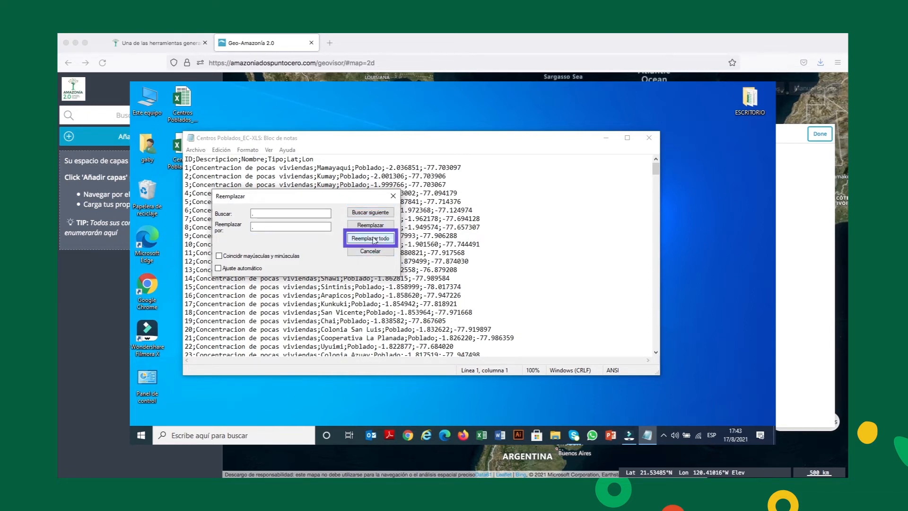
# Apply the comma replacement to the whole Centros Poblados CSV file and close it.
pyautogui.click(374, 239)
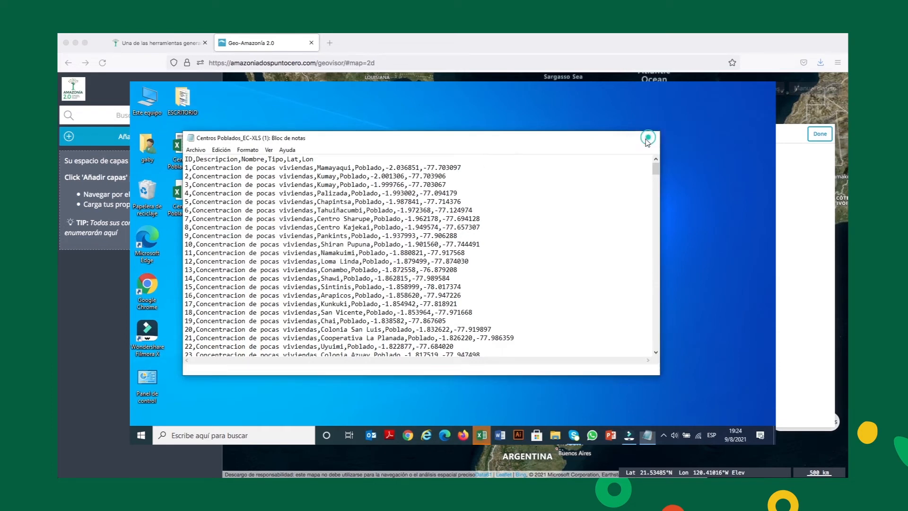
pyautogui.click(651, 136)
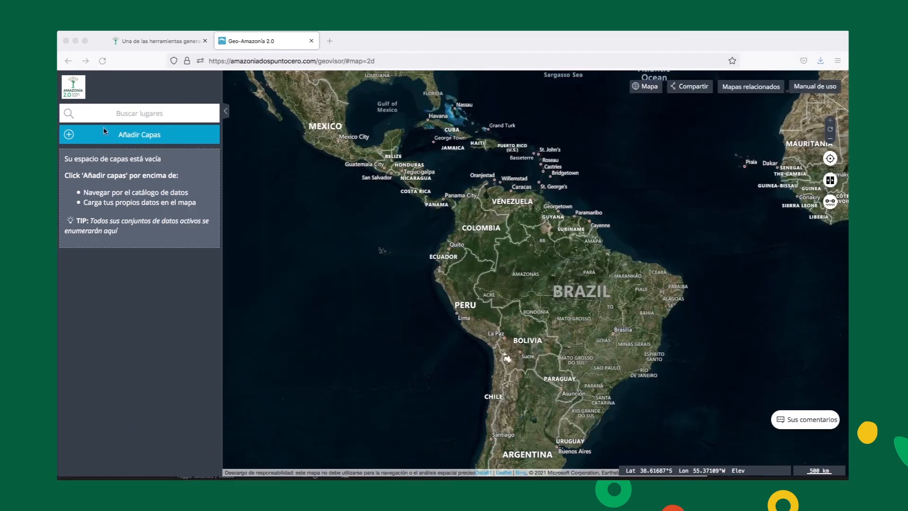
# Start adding local data under Mis Datos in the Geo-Amazonía 2.0 viewer, with CSV as the file type.
pyautogui.click(119, 135)
pyautogui.click(120, 135)
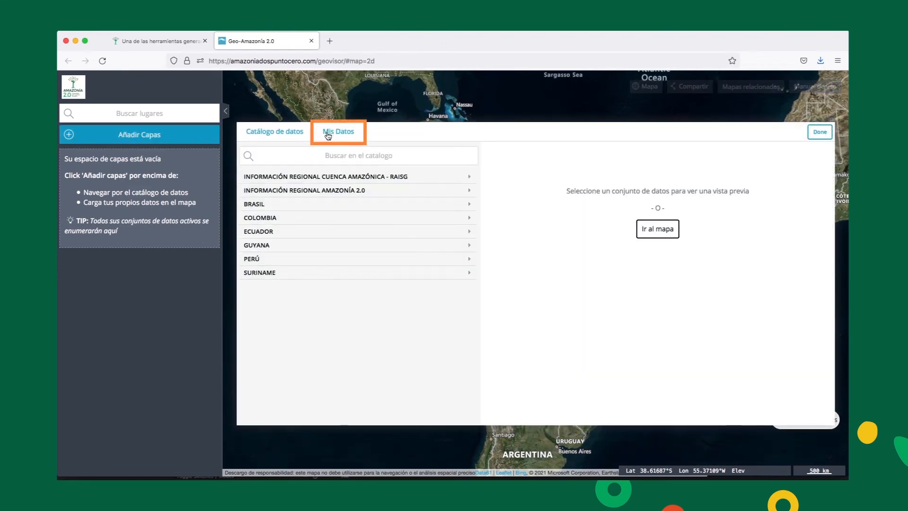
pyautogui.click(329, 134)
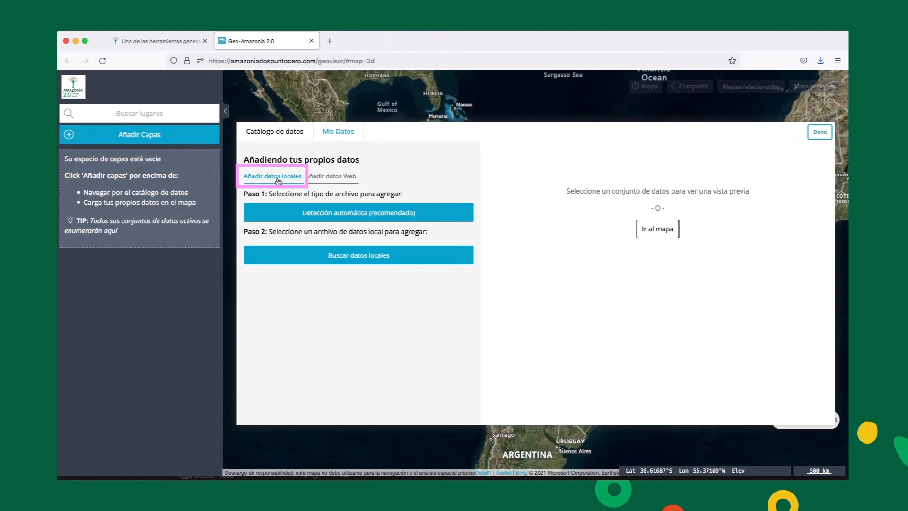
pyautogui.click(298, 214)
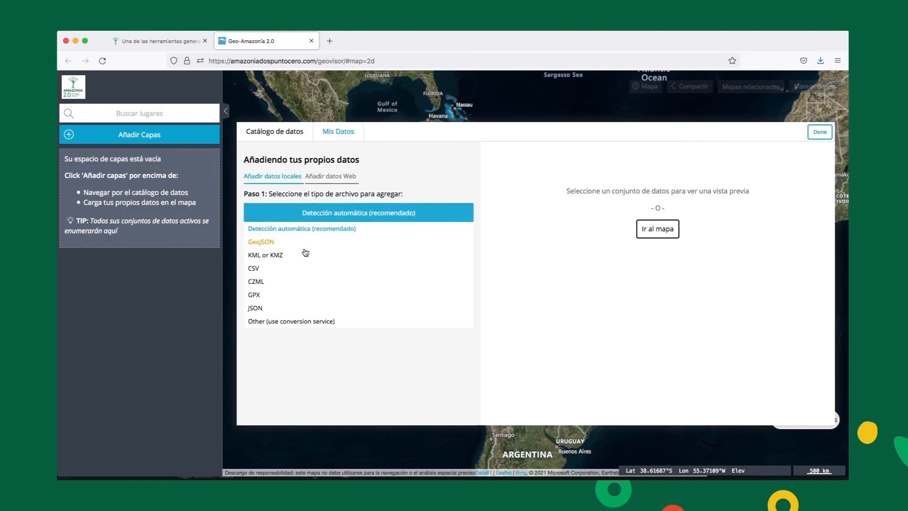
pyautogui.click(303, 268)
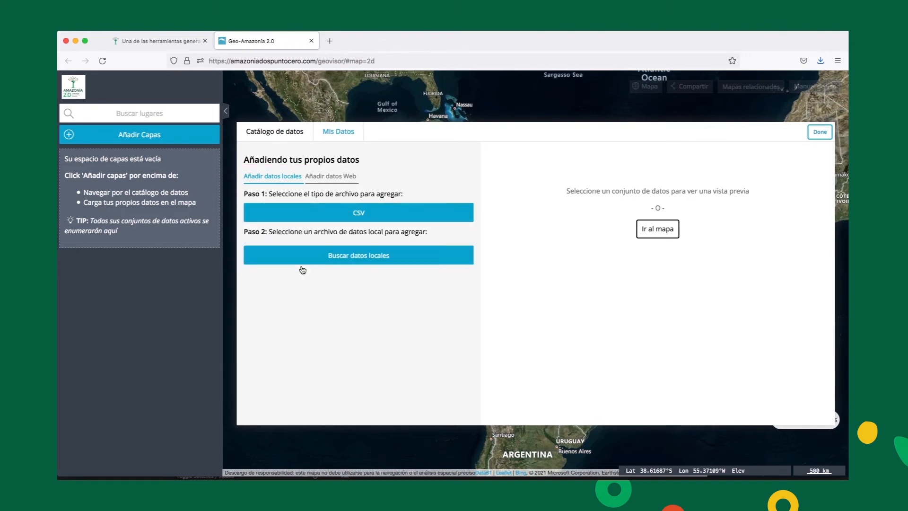
pyautogui.click(331, 215)
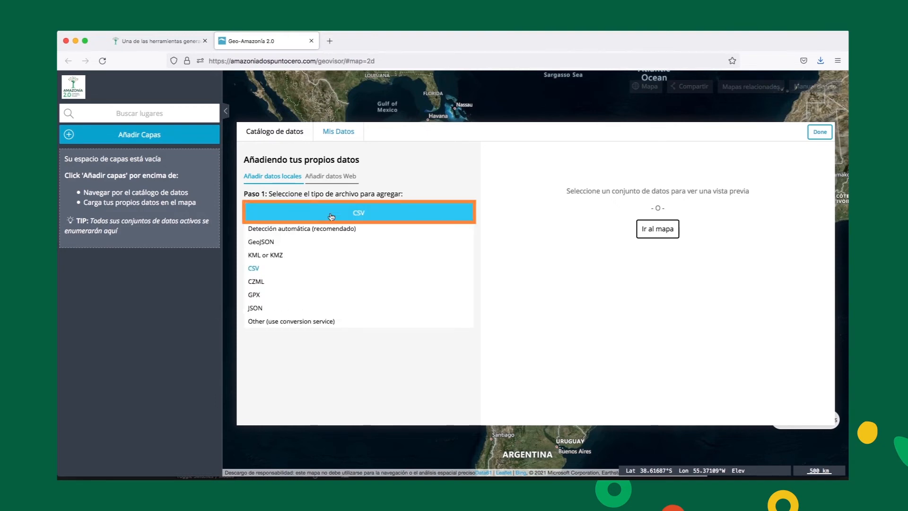
pyautogui.click(331, 215)
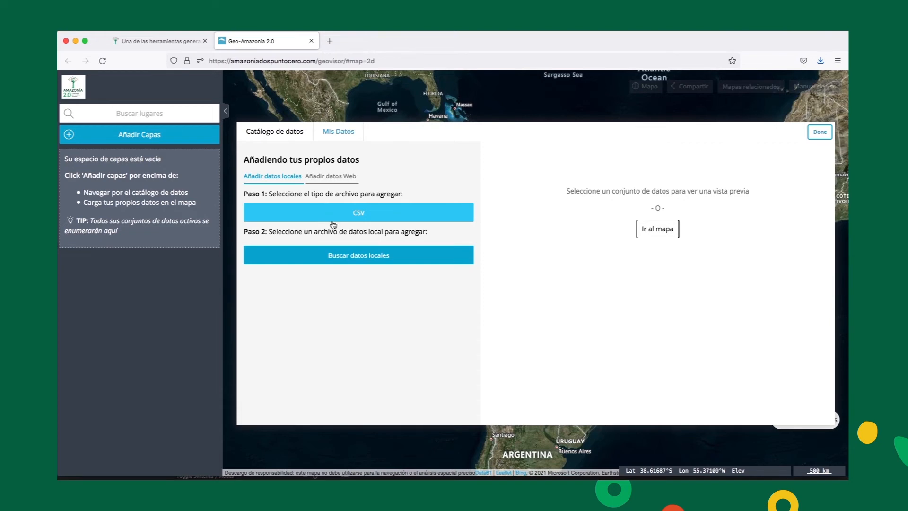
# Load the local file Centros Poblados_EC-XLS as a data set and return to the map.
pyautogui.click(339, 256)
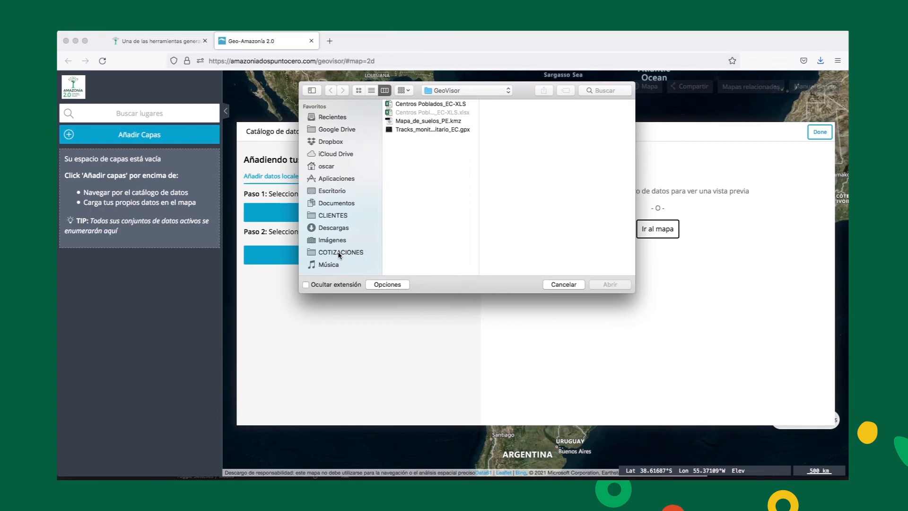
pyautogui.click(441, 106)
pyautogui.click(610, 285)
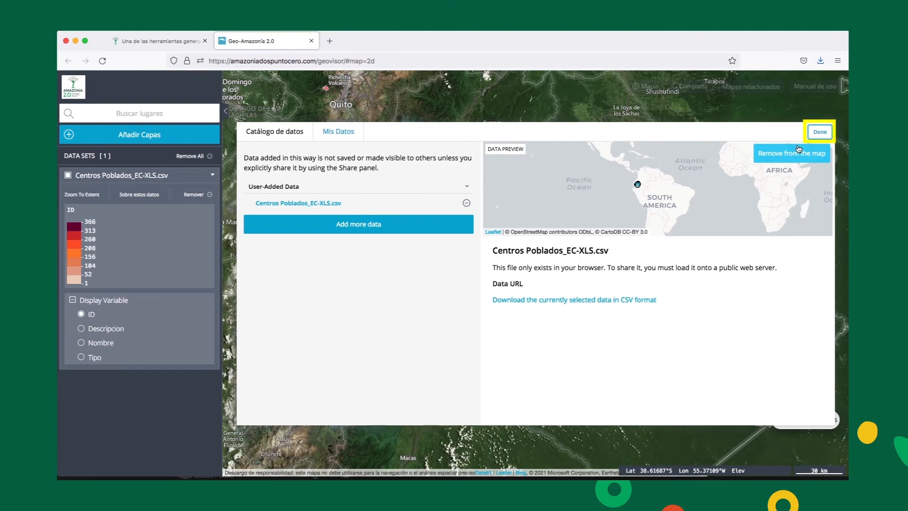
pyautogui.click(819, 132)
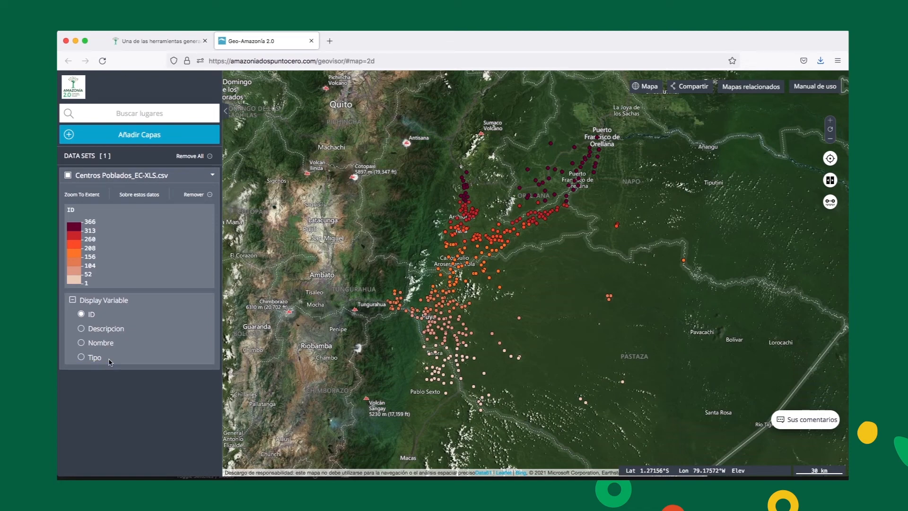
# Display the Centros Poblados layer by Tipo and check the attributes of the settlement point southeast of Carlos Julio Arosemena Tola.
pyautogui.click(82, 358)
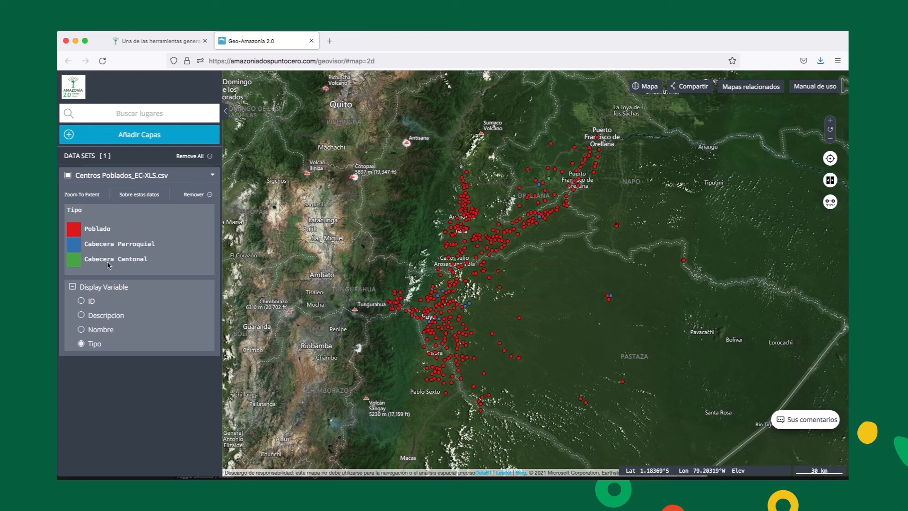
pyautogui.click(831, 123)
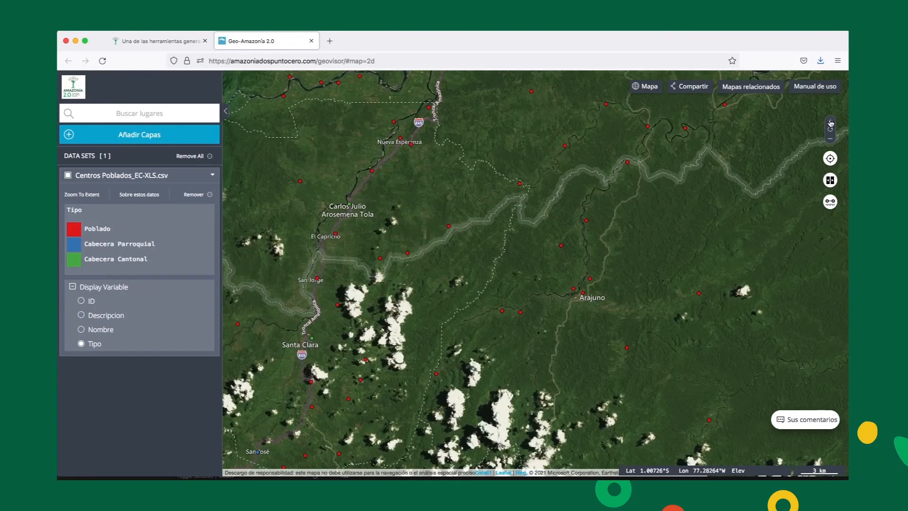
pyautogui.click(830, 122)
pyautogui.moveTo(339, 230); pyautogui.dragTo(621, 244)
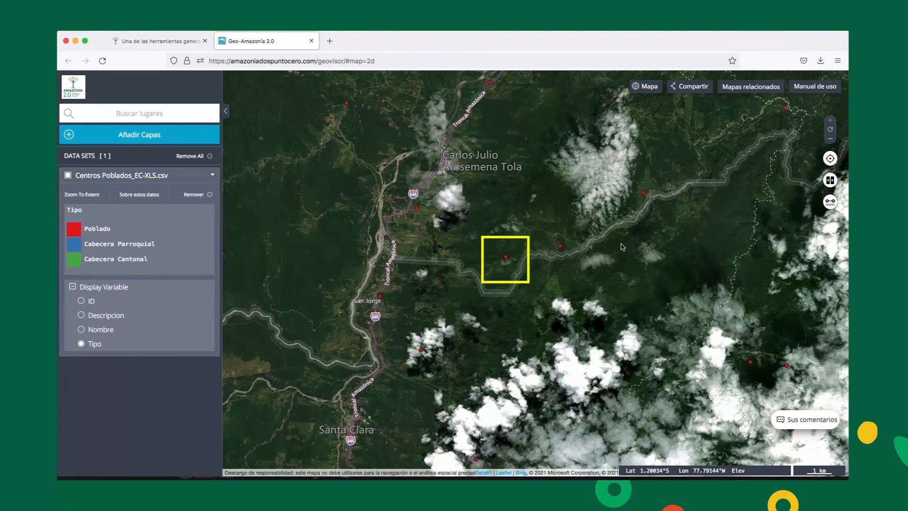
pyautogui.click(506, 257)
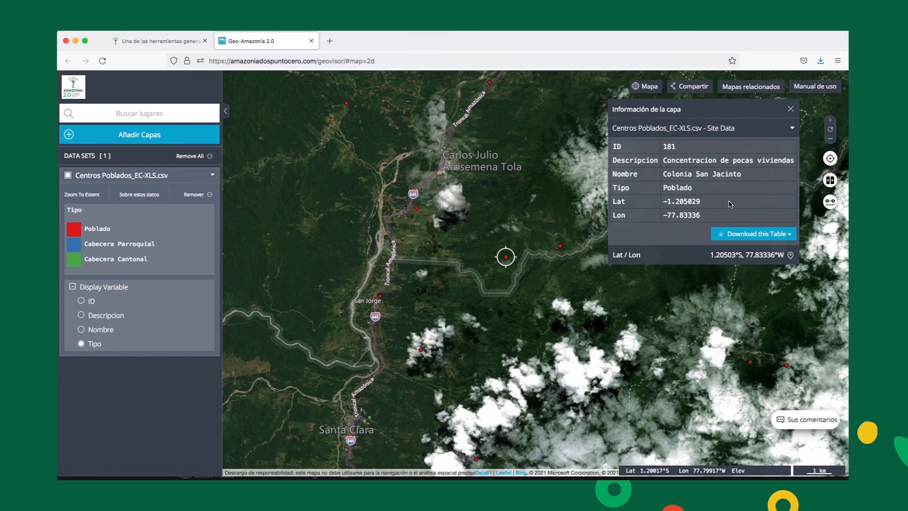
pyautogui.click(790, 112)
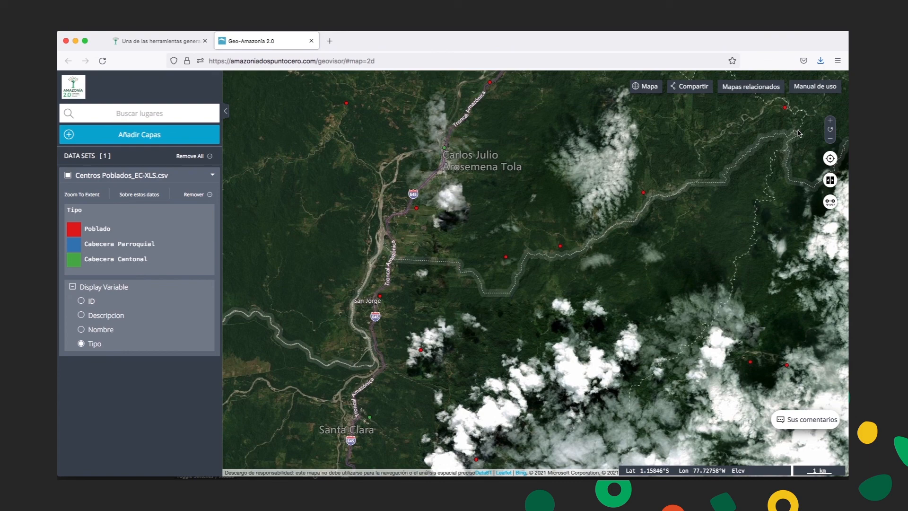
# Remove all data sets from the workspace and reset the map to its default extent.
pyautogui.click(830, 139)
pyautogui.click(831, 140)
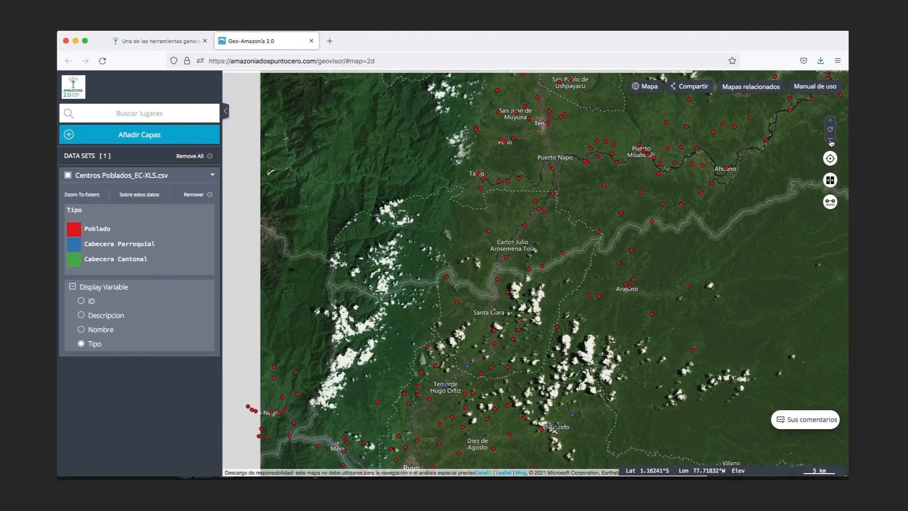
pyautogui.click(831, 140)
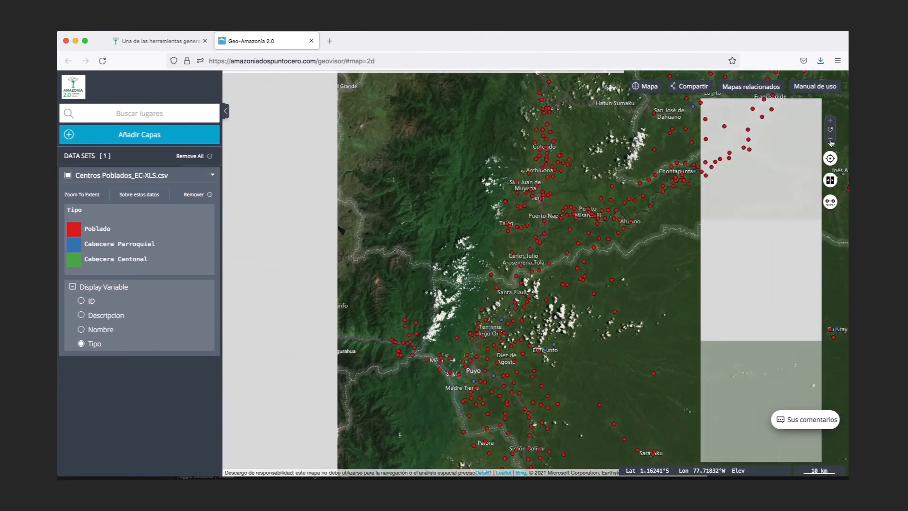
pyautogui.click(831, 140)
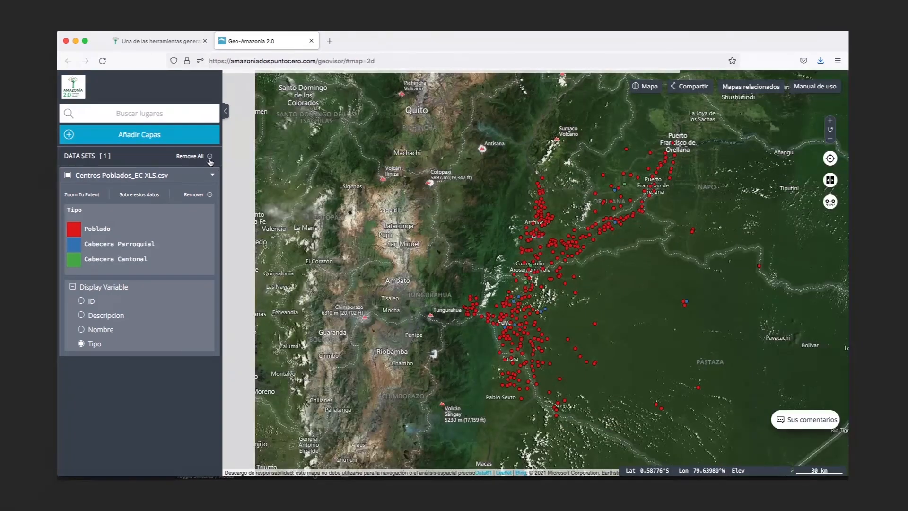
pyautogui.click(210, 157)
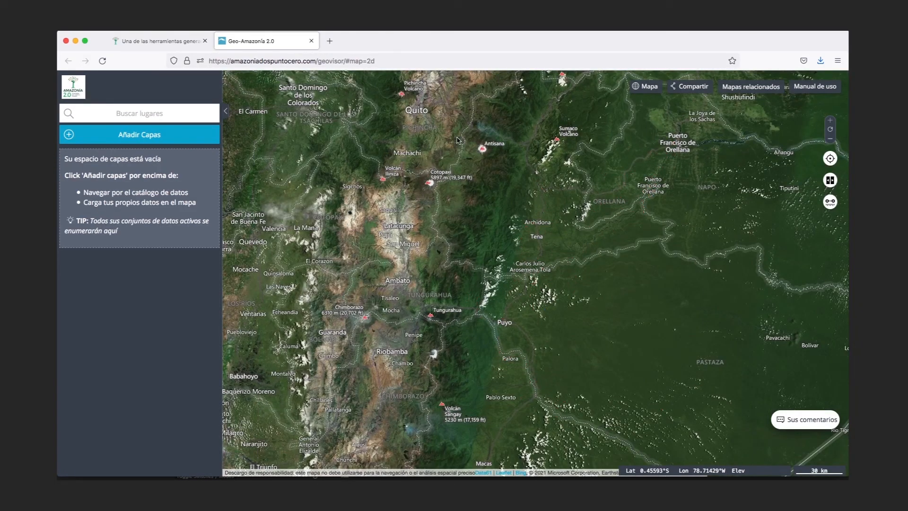
pyautogui.click(830, 130)
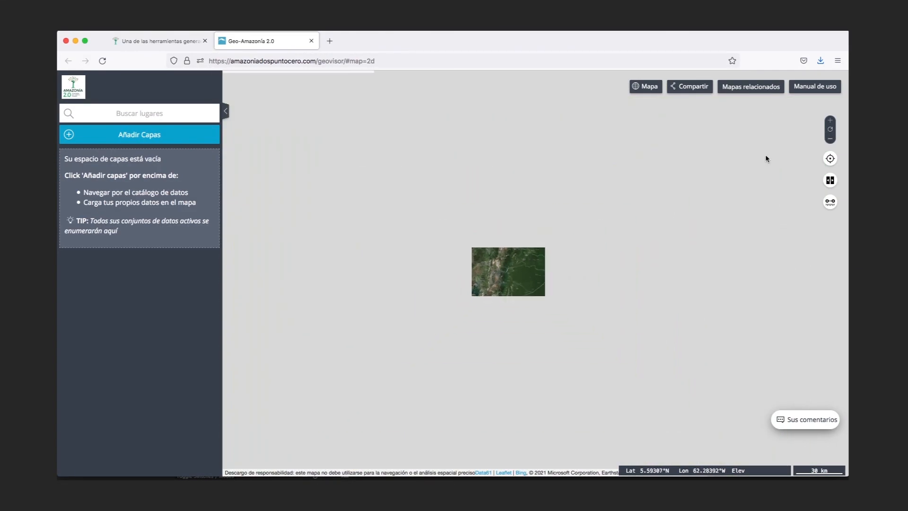